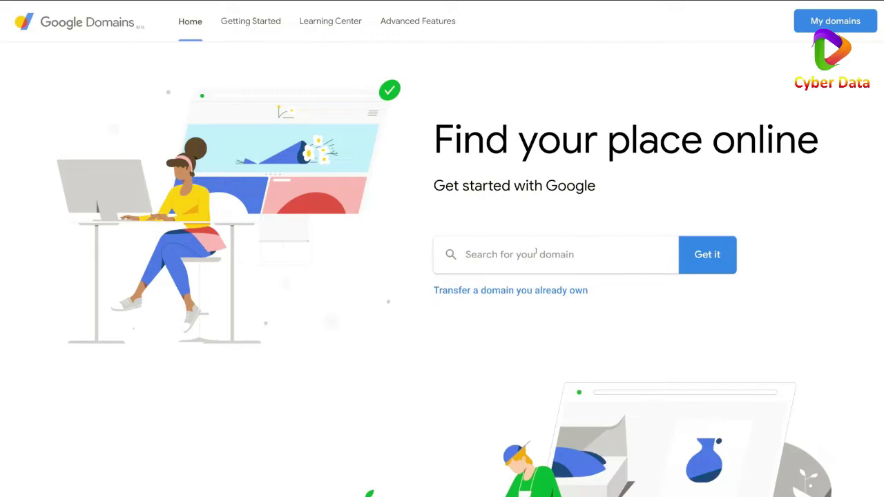
Search Google Domains for 'stewartgauld' to list the available domain endings.
left_click(536, 253)
type("stewartgauld")
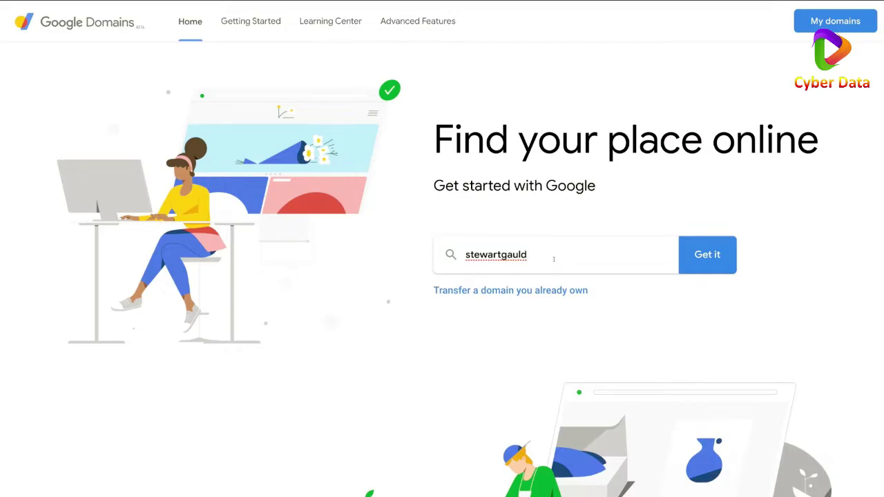
left_click(696, 254)
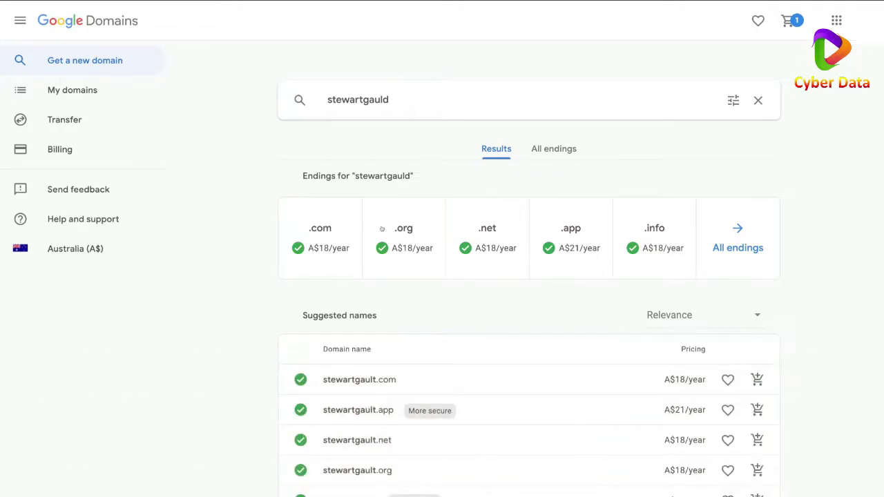
Add stewartgauld.com at A$18/year to the cart and review the cart.
left_click(329, 246)
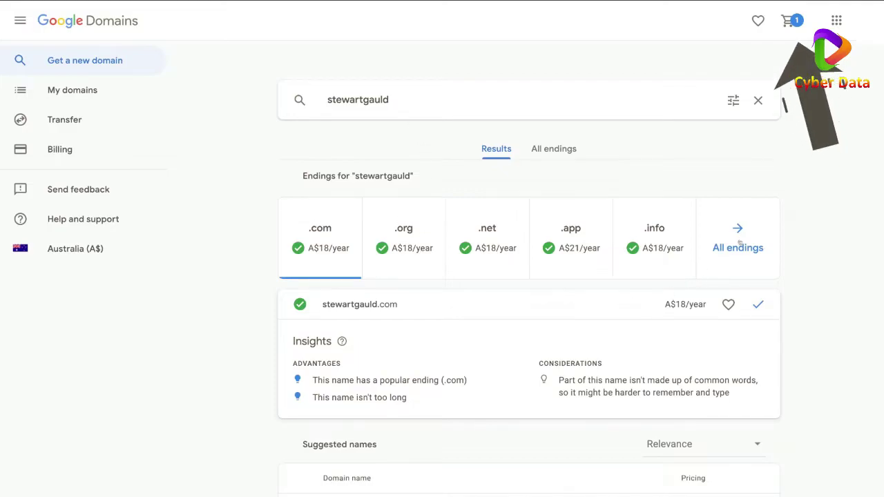
left_click(787, 21)
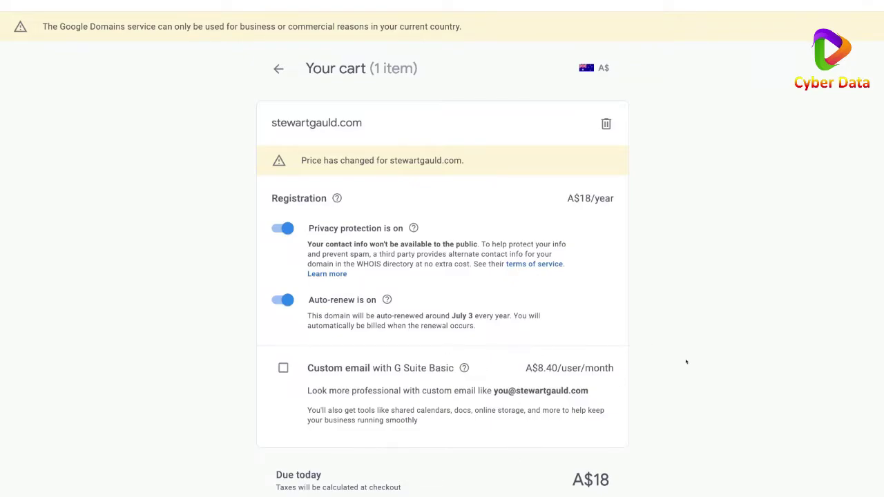
Check out stewartgauld.com and save the registrant contact details.
scroll(686, 362, "down", 1)
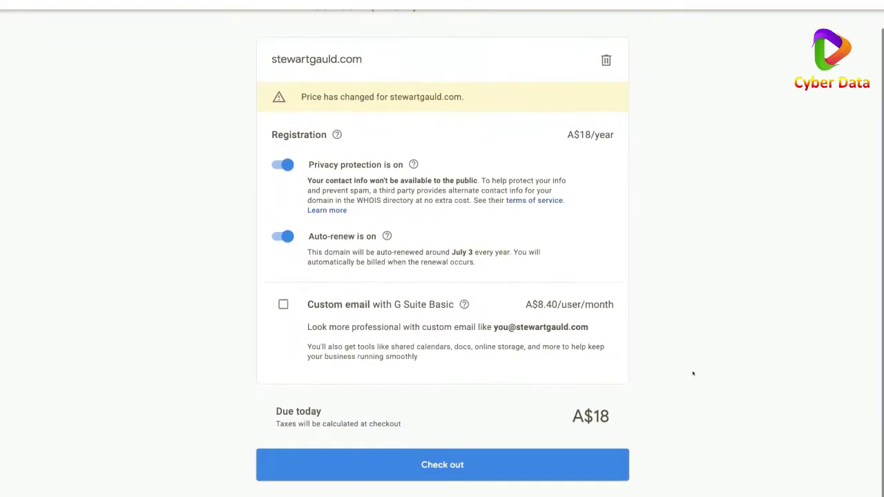
left_click(471, 472)
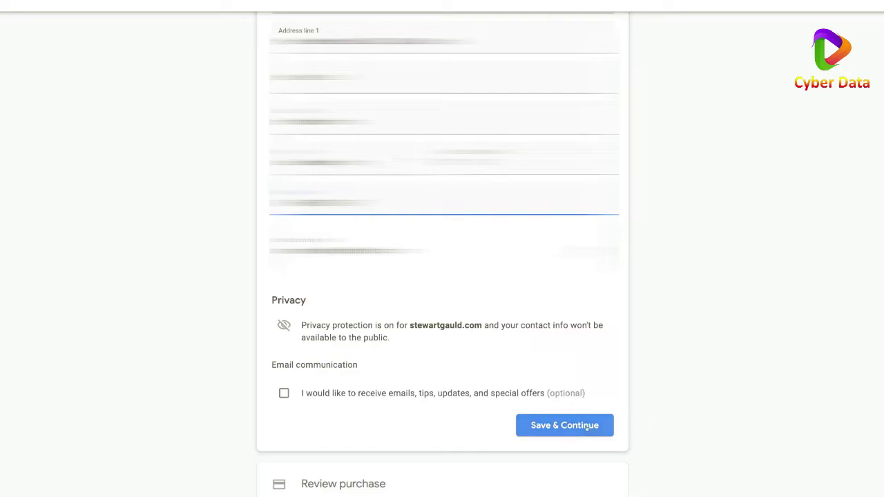
left_click(587, 426)
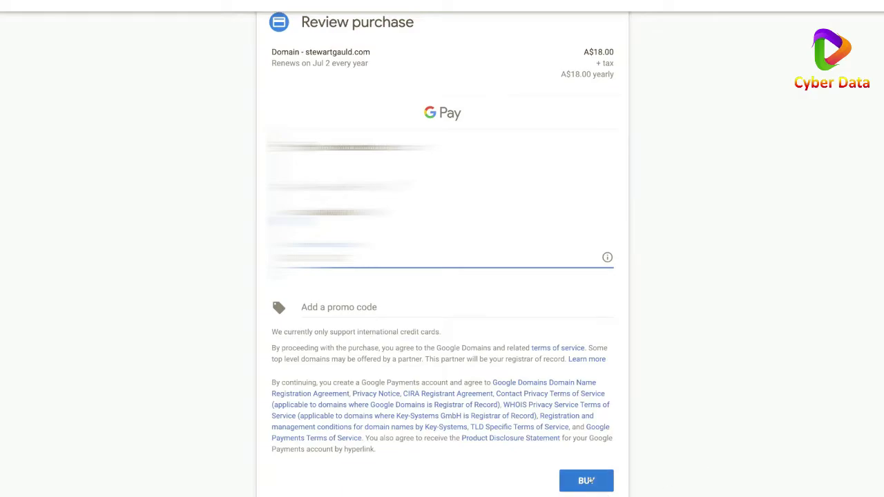
Buy stewartgauld.com for A$18.00 per year.
left_click(588, 481)
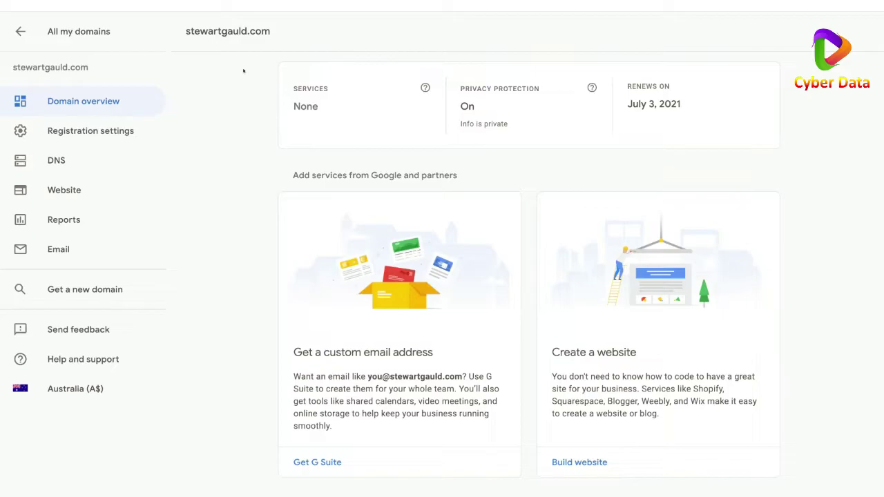
Create an 'info' email alias on stewartgauld.com forwarding to the pasted Gmail address.
left_click(101, 246)
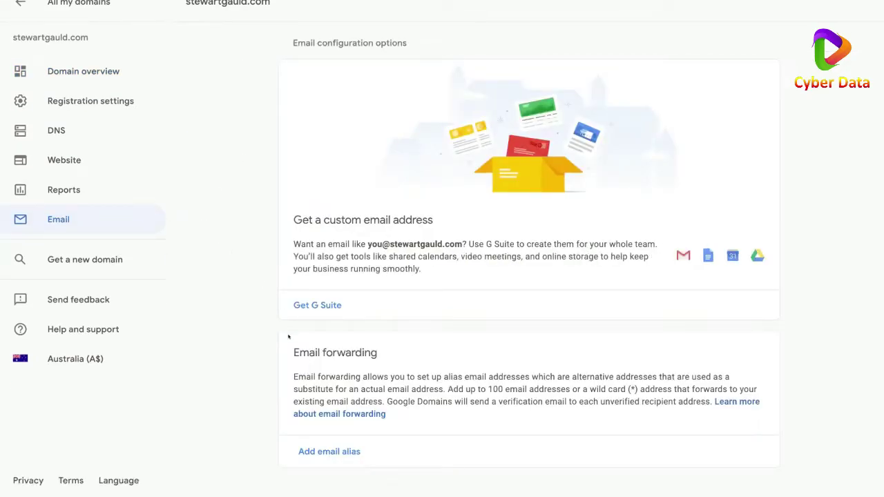
left_click(322, 452)
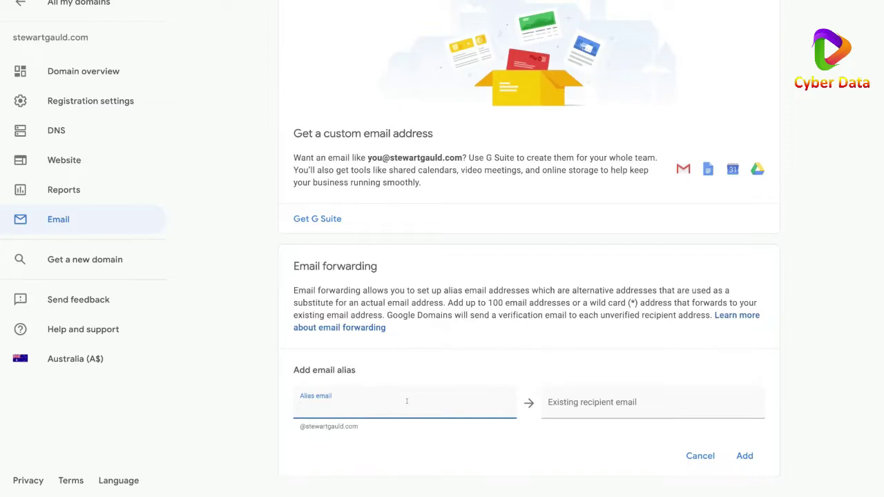
left_click(593, 400)
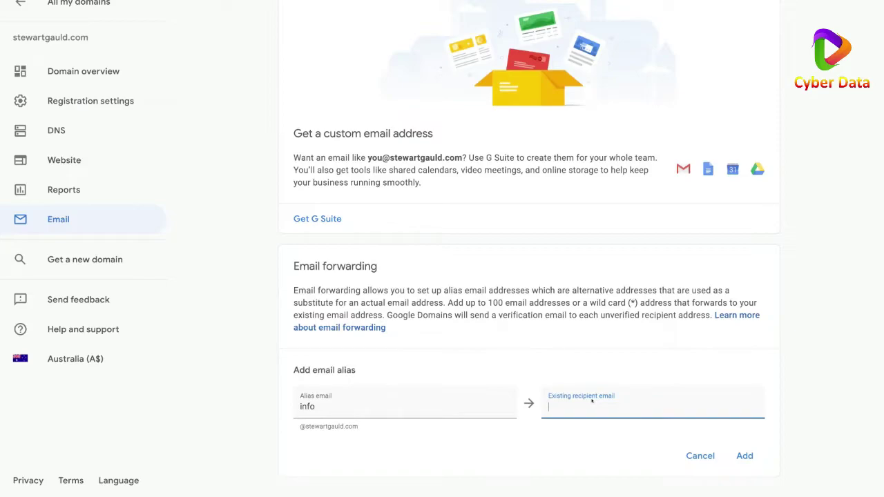
key("ctrl+v")
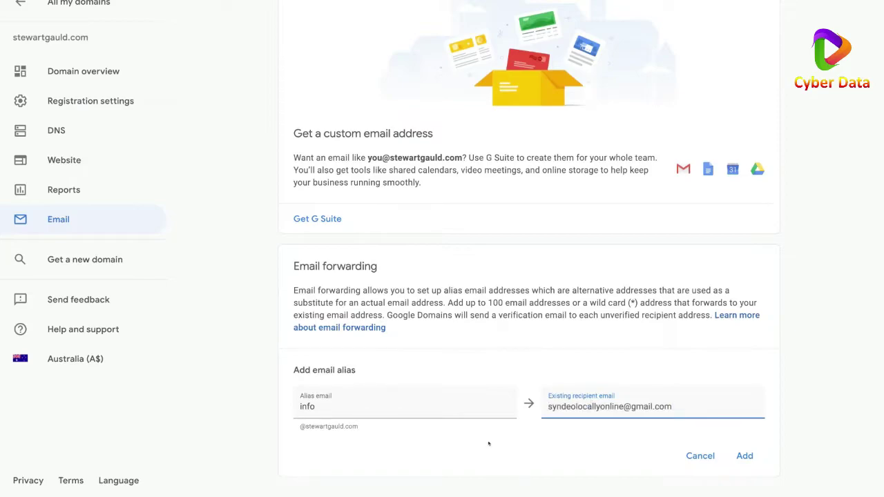
left_click(744, 456)
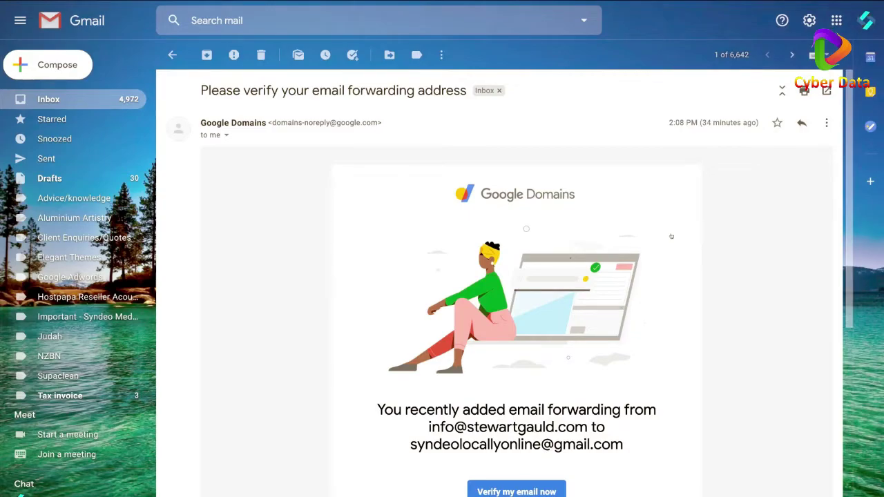
Open Gmail's full settings on the Accounts and Import tab.
left_click(837, 20)
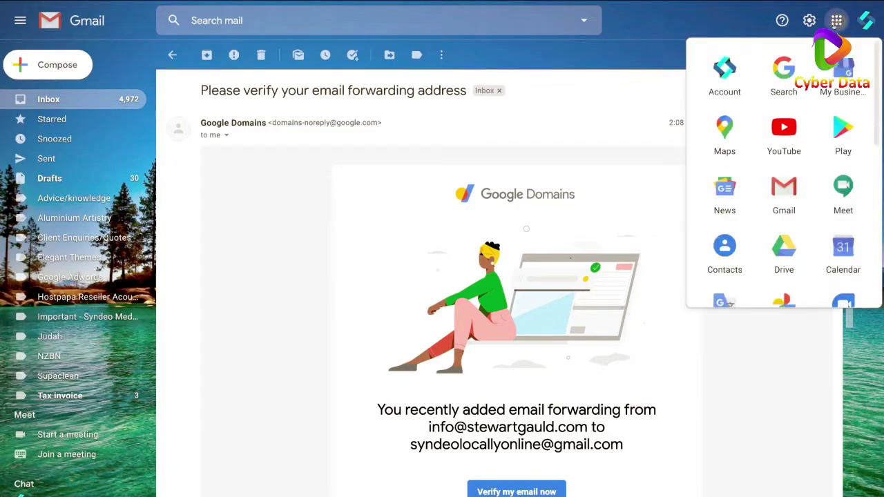
scroll(813, 213, "down", 1)
scroll(813, 213, "up", 2)
left_click(642, 164)
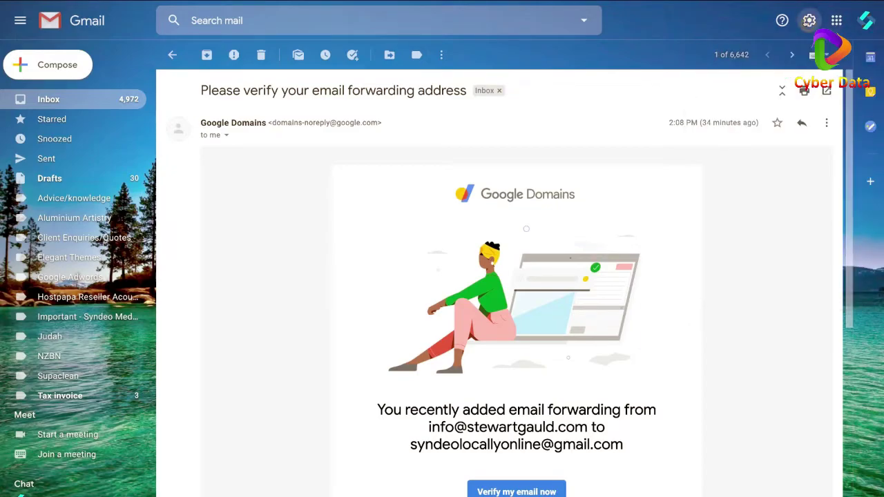
left_click(809, 20)
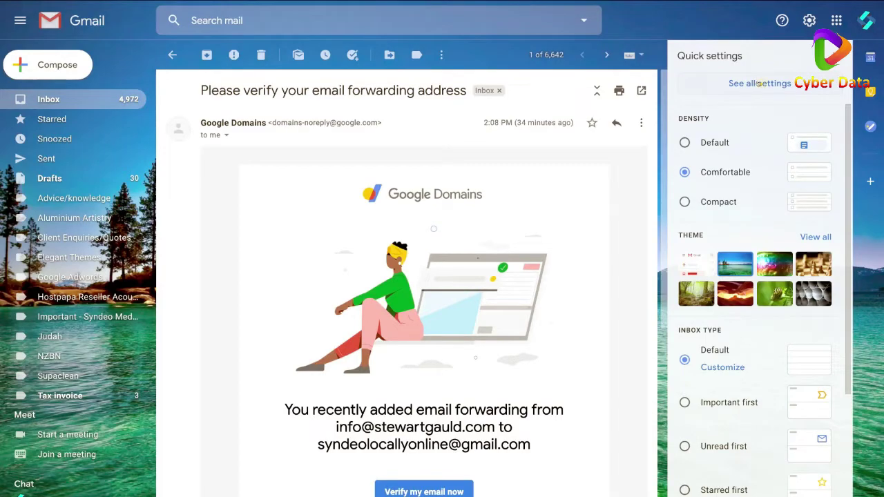
left_click(759, 83)
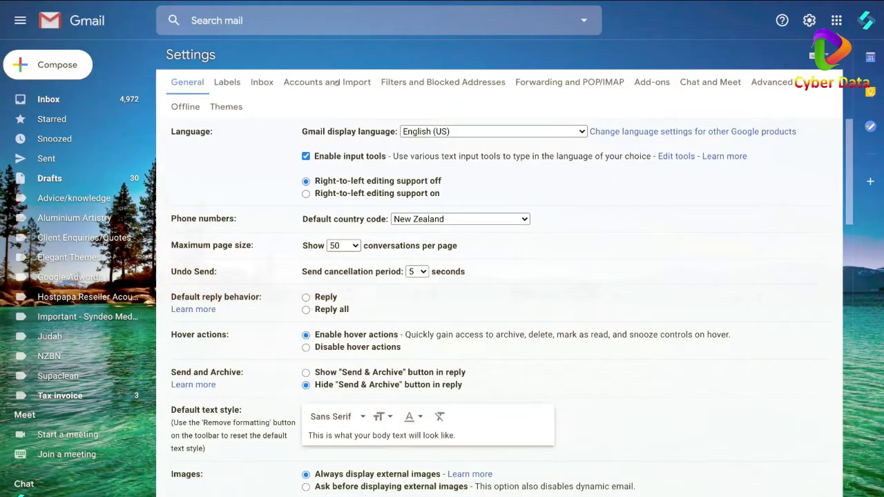
left_click(337, 82)
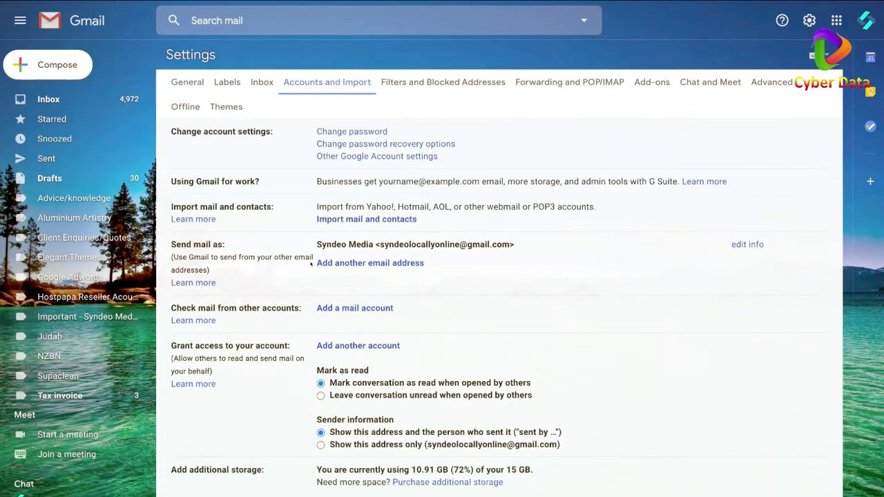
left_click(370, 264)
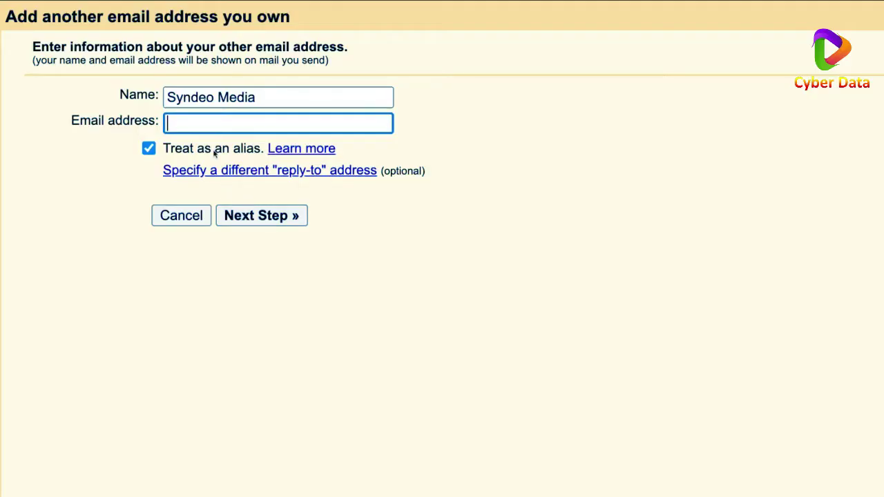
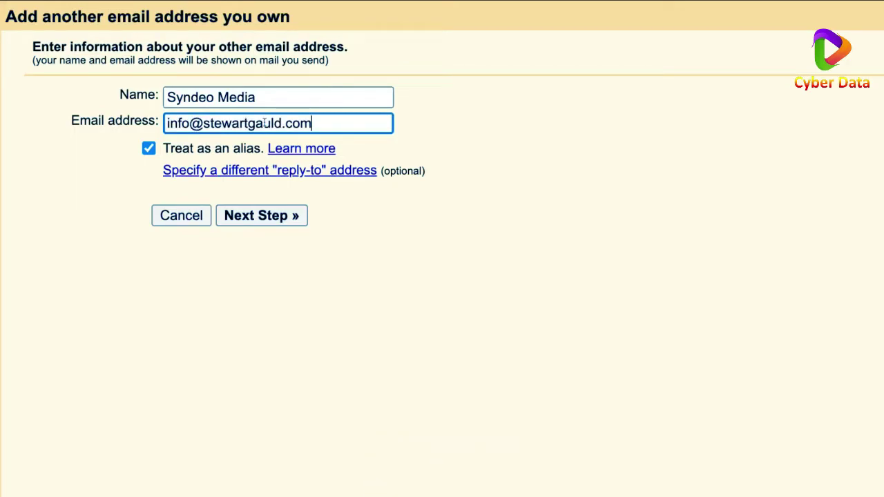
left_click(253, 97)
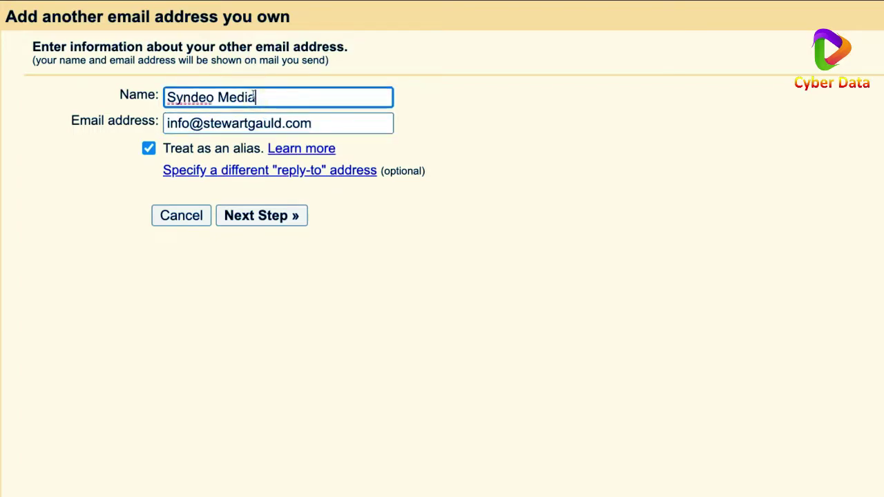
triple_click(254, 97)
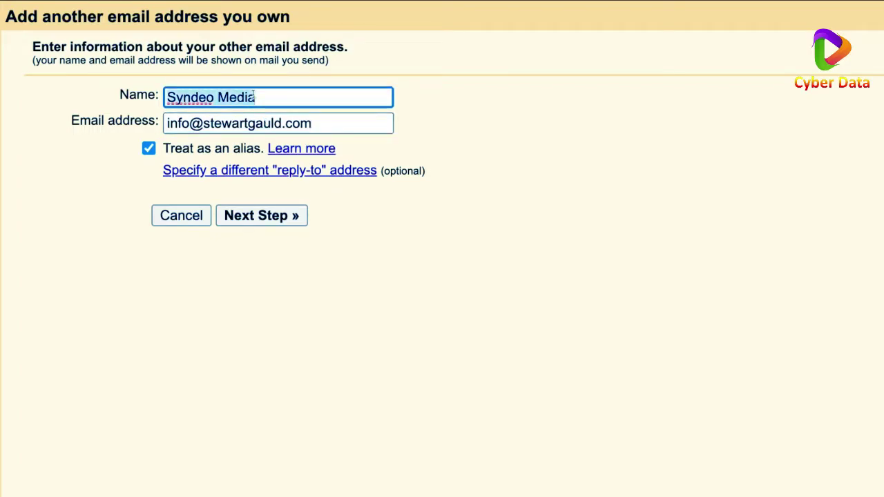
type("Stewart Gauld")
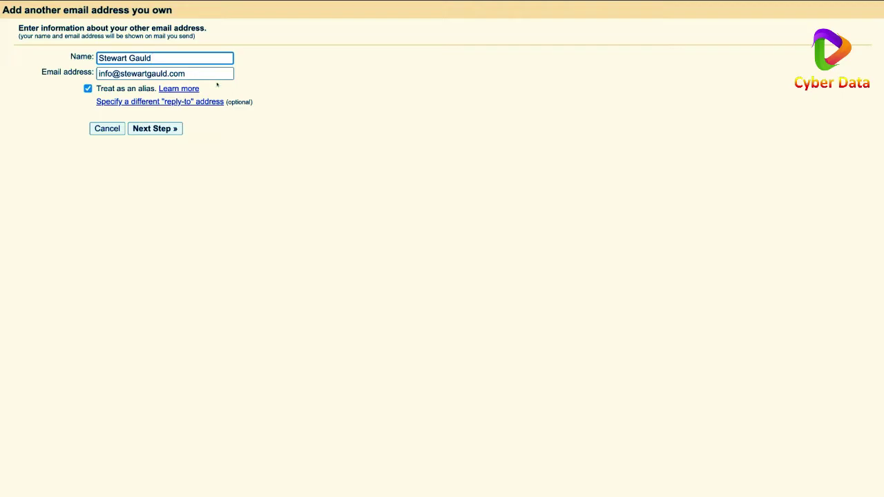
left_click(165, 130)
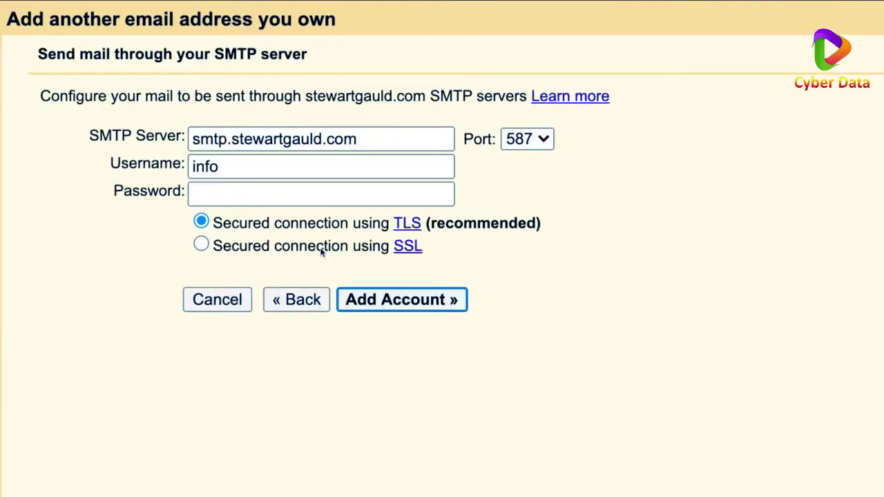
Set the outgoing server to smtp.gmail.com on port 465 with the Gmail credentials, and add the account.
left_click(322, 139)
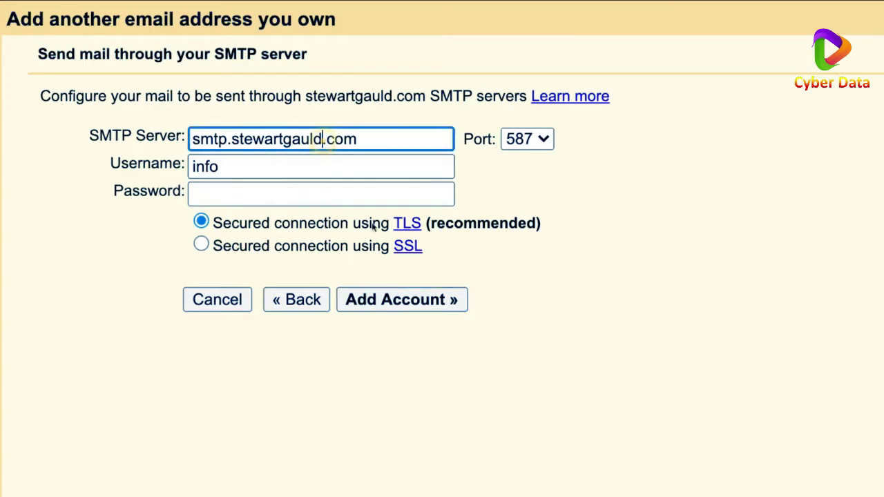
key("BackSpace")
key("BackSpace")
key("BackSpace")
key("BackSpace")
key("BackSpace")
key("BackSpace")
key("BackSpace")
key("BackSpace")
key("BackSpace")
key("BackSpace")
key("BackSpace")
key("BackSpace")
type("gmail")
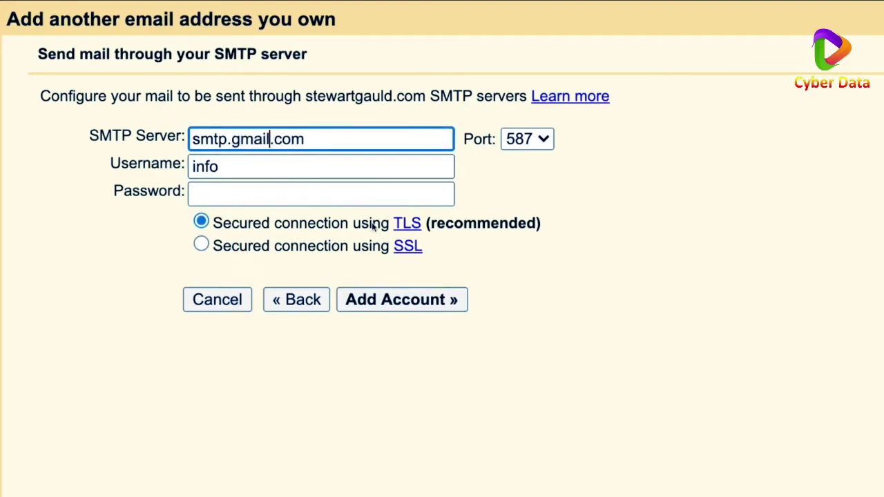
double_click(281, 164)
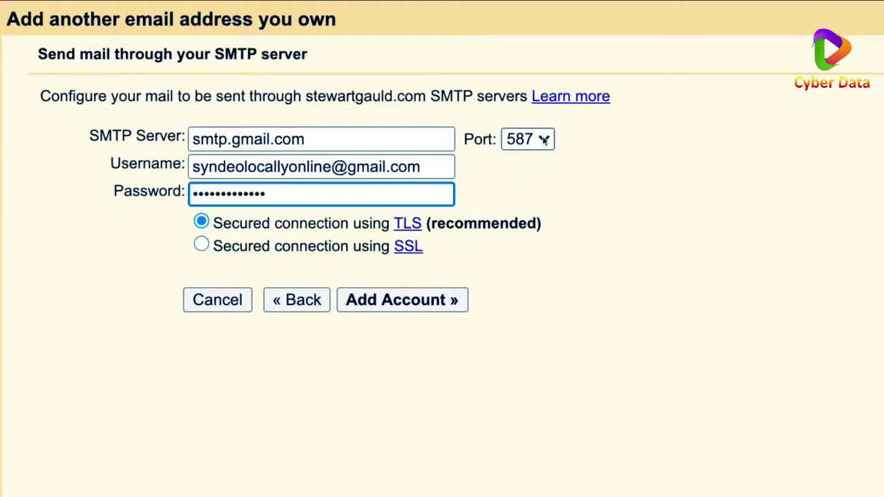
left_click(543, 140)
left_click(535, 118)
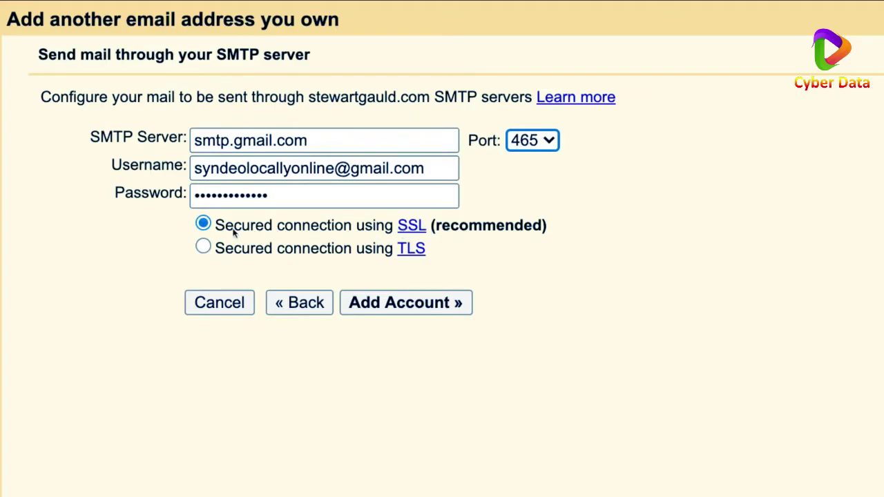
left_click(419, 307)
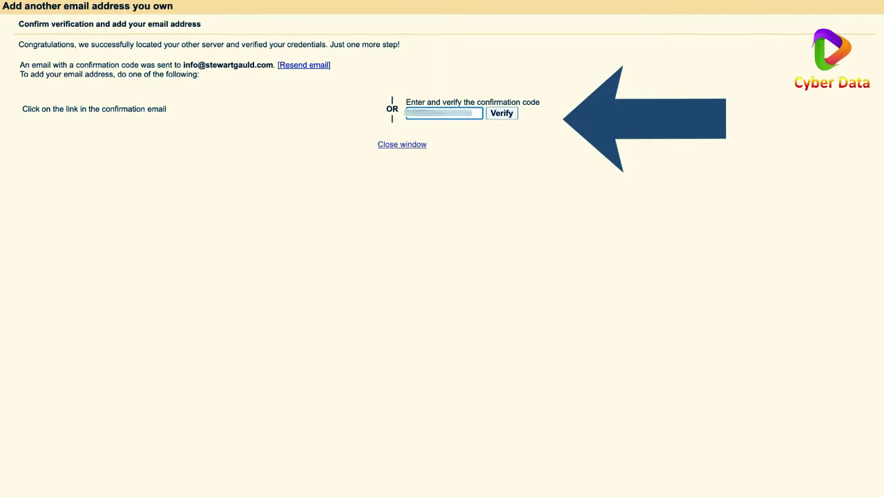
Verify the new sending address with the emailed confirmation code.
left_click(503, 114)
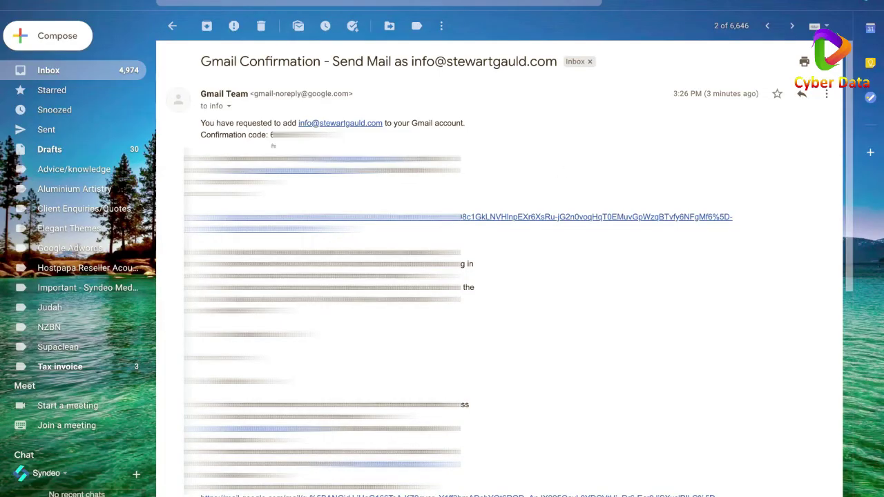
left_click(69, 41)
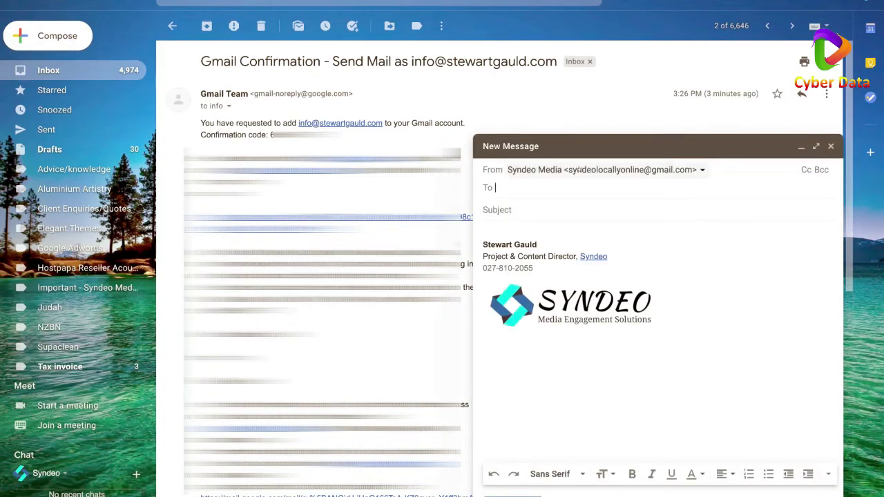
left_click(699, 170)
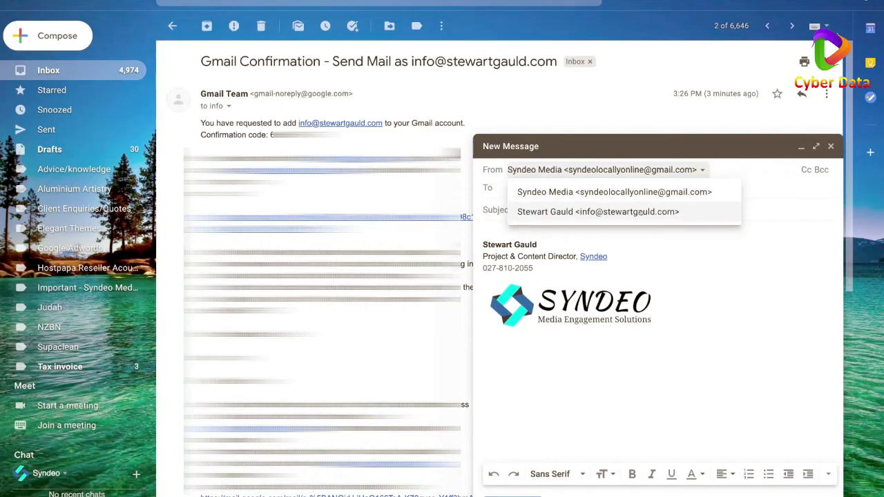
left_click(672, 212)
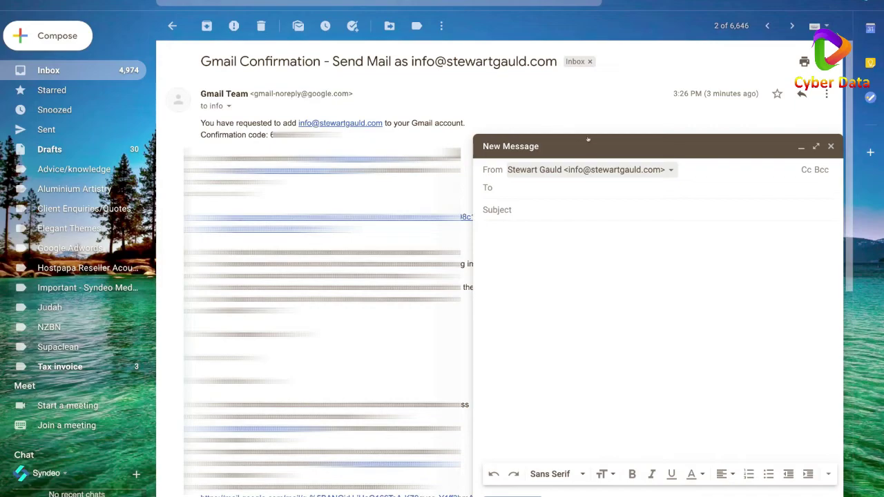
left_click(670, 171)
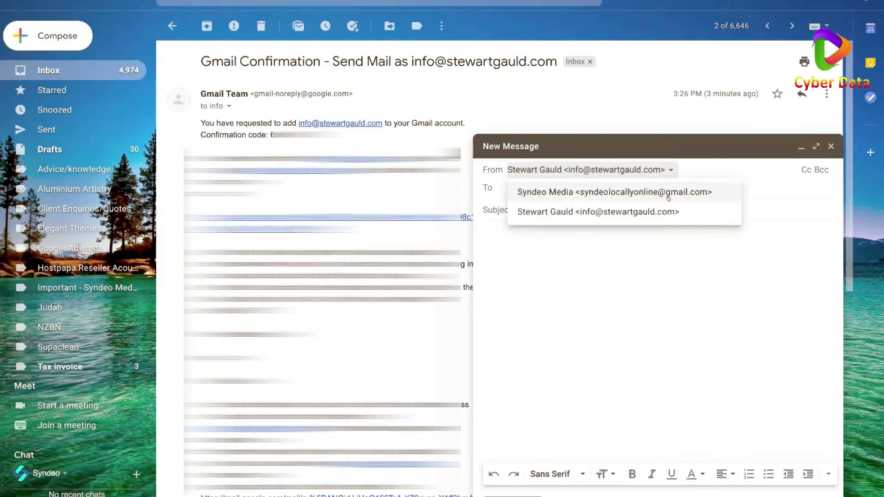